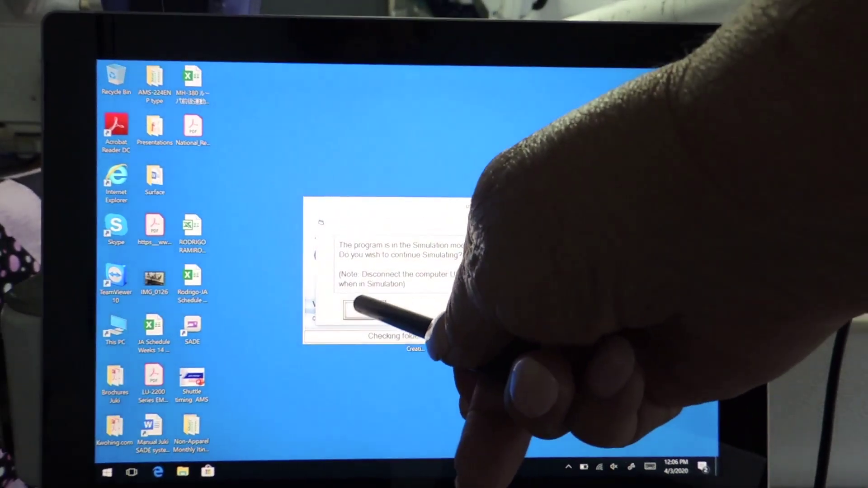
Dismiss the Simulation mode prompt to reach the Quilter's Creative Touch 4 start screen
{"action": "left_click", "coordinate": [359, 309]}
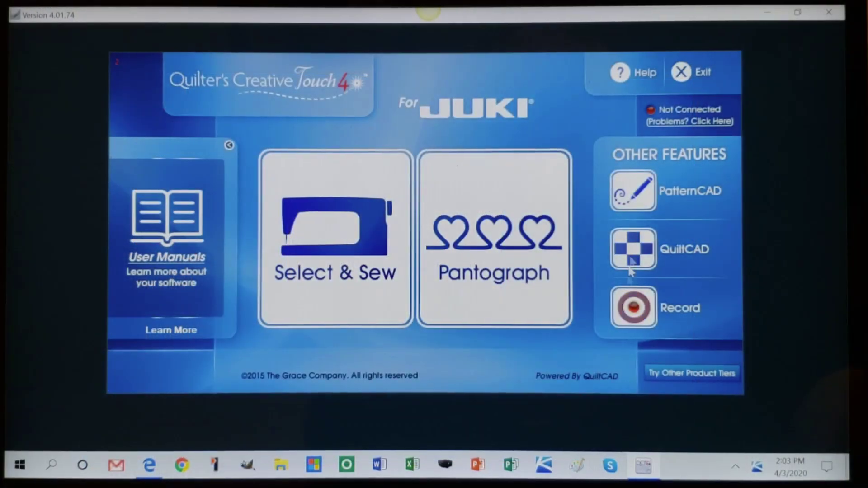
Check for updates via Software Management and download Update 5.05.28 from online files
{"action": "left_click", "coordinate": [646, 76]}
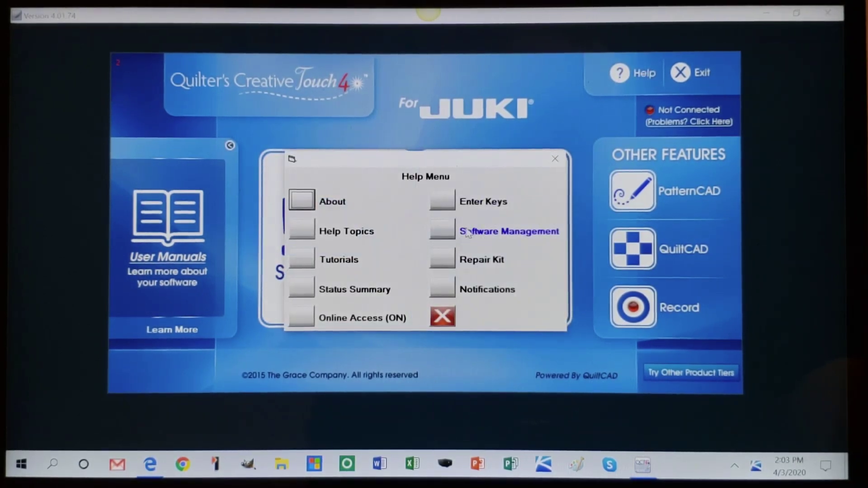
{"action": "left_click", "coordinate": [441, 233]}
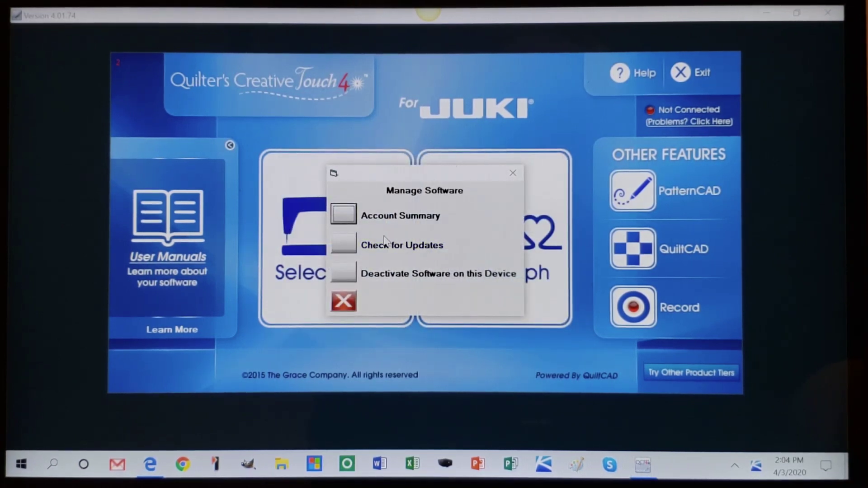
{"action": "left_click", "coordinate": [348, 247]}
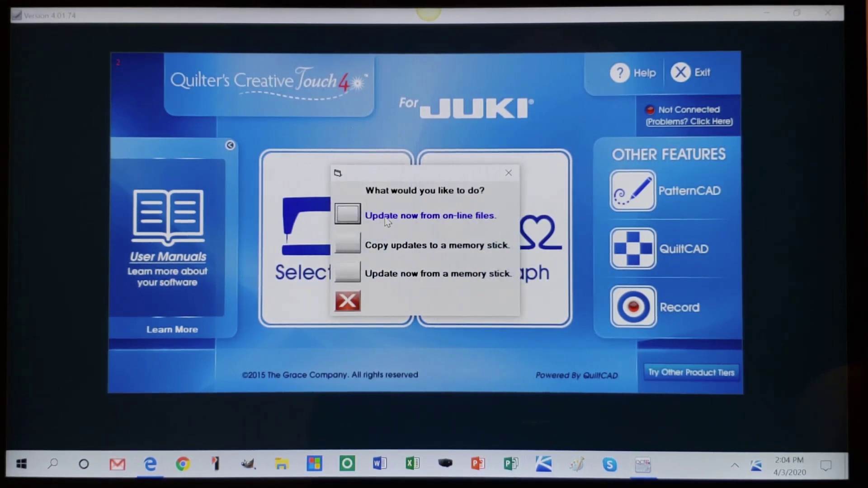
{"action": "left_click", "coordinate": [354, 212]}
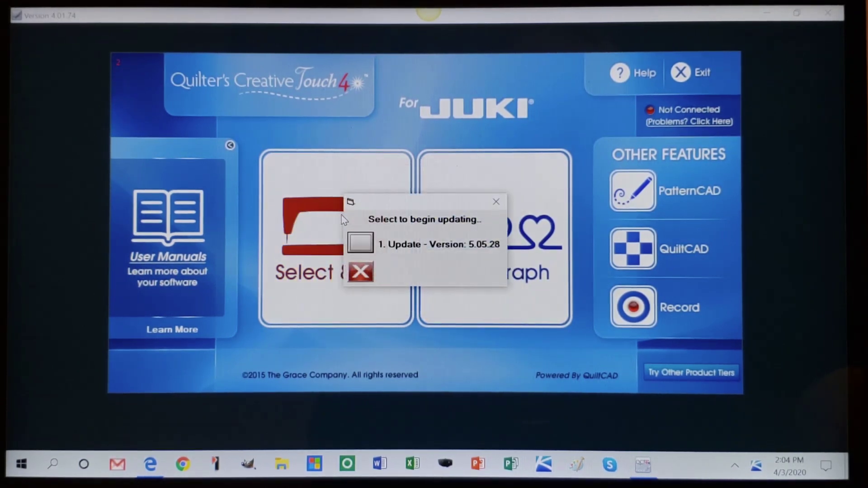
{"action": "left_click", "coordinate": [363, 245]}
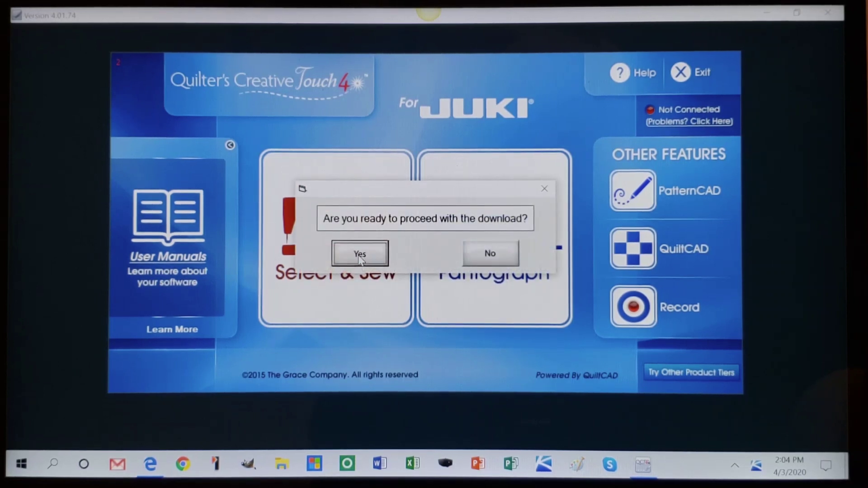
{"action": "left_click", "coordinate": [361, 256]}
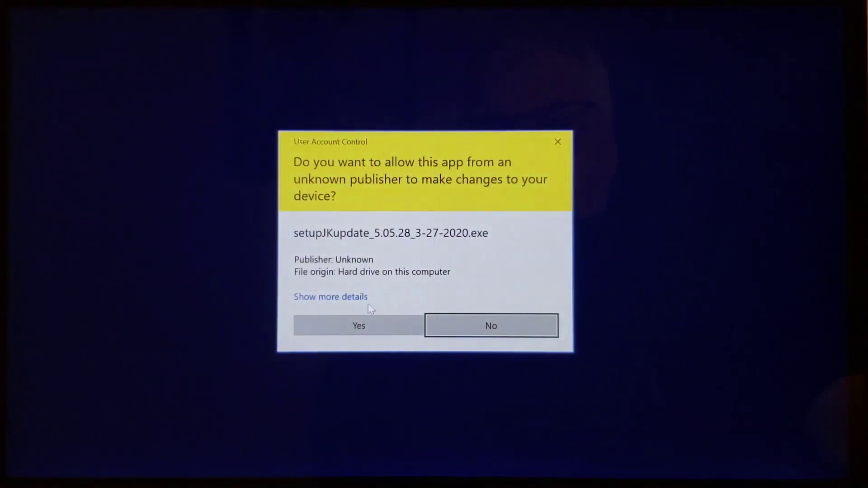
Allow the installer and confirm installing into the existing Powered By QuiltCAD folder
{"action": "left_click", "coordinate": [360, 329]}
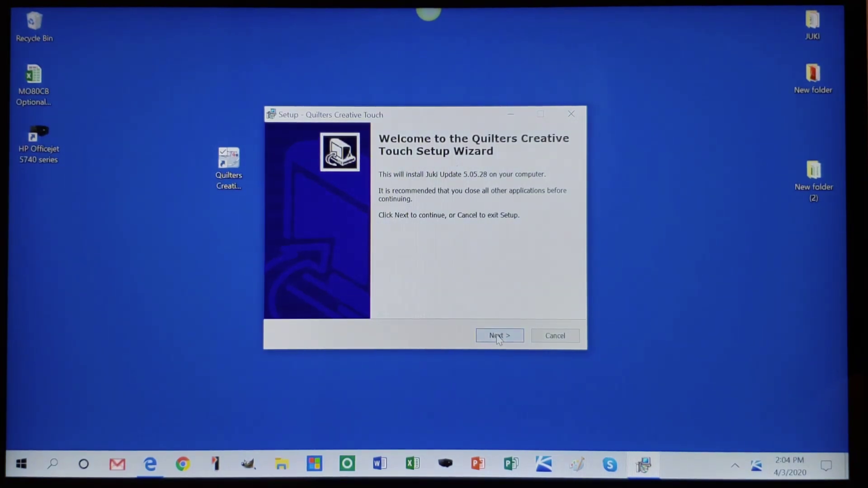
{"action": "left_click", "coordinate": [498, 338]}
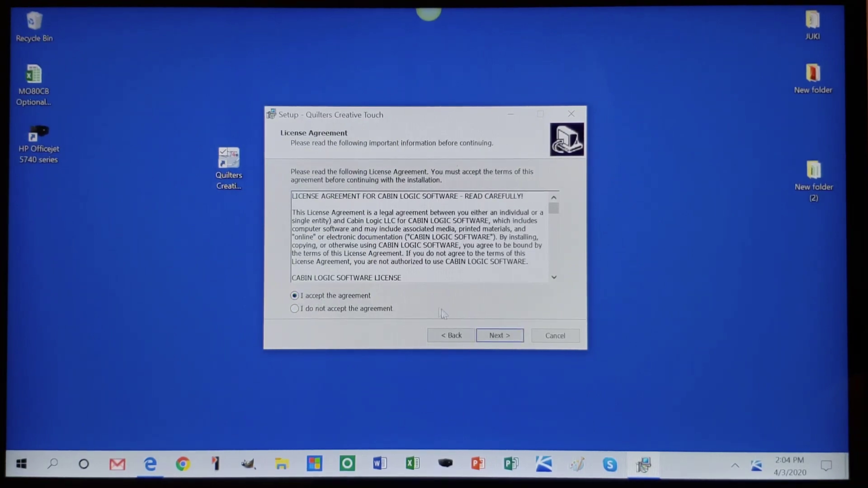
{"action": "left_click", "coordinate": [489, 337]}
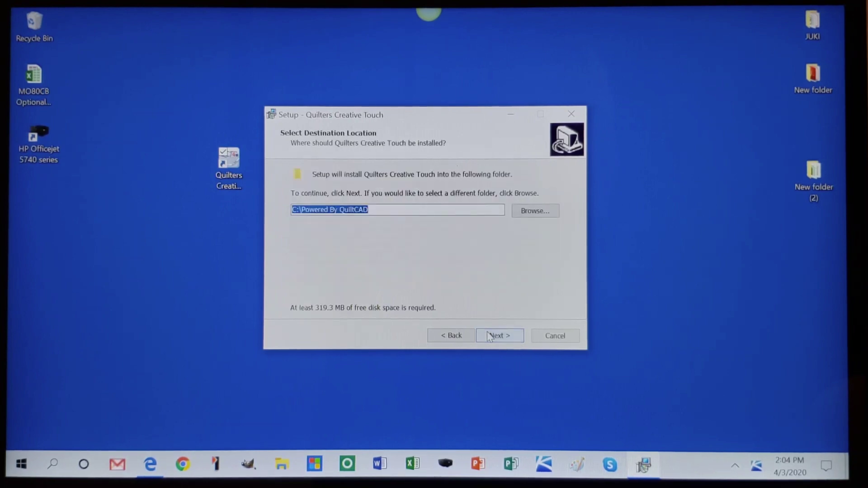
{"action": "left_click", "coordinate": [500, 336]}
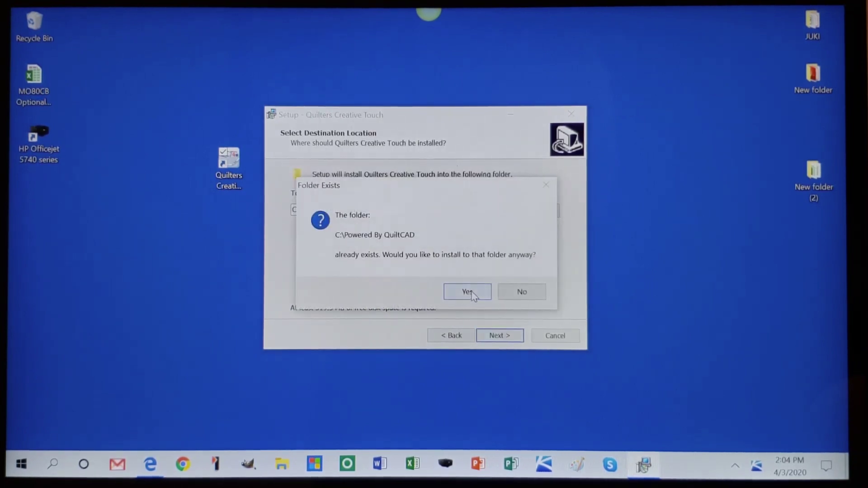
{"action": "left_click", "coordinate": [469, 293]}
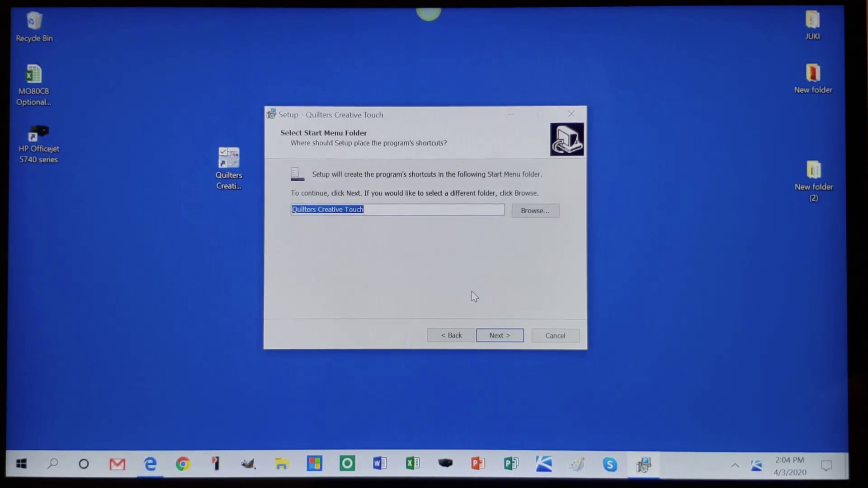
Keep the default shortcuts folder and desktop icon, install, and finish setup
{"action": "left_click", "coordinate": [496, 338]}
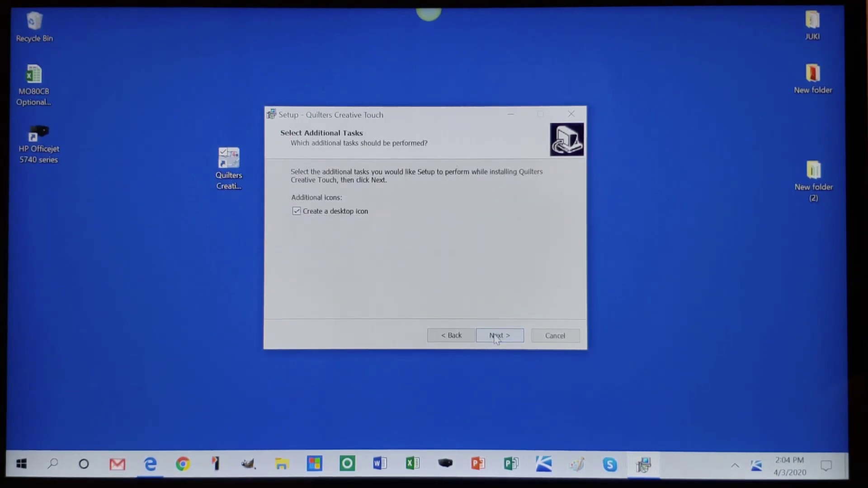
{"action": "left_click", "coordinate": [496, 338]}
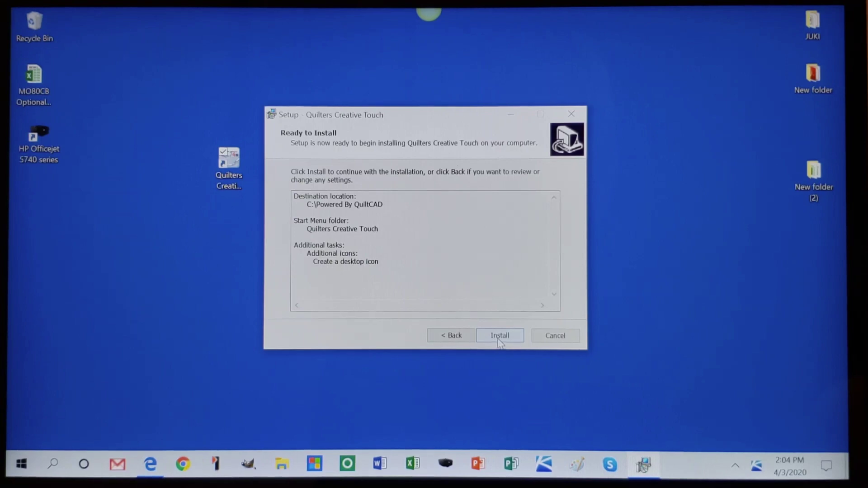
{"action": "left_click", "coordinate": [500, 339]}
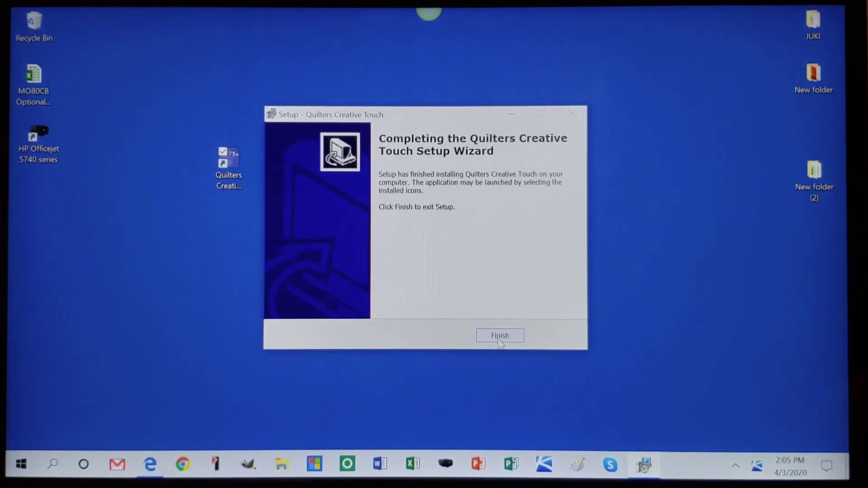
{"action": "left_click", "coordinate": [502, 337]}
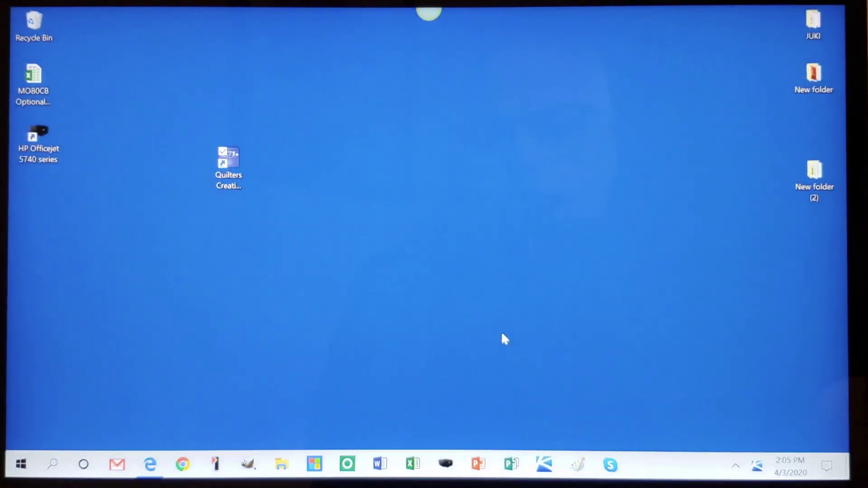
Launch Quilters Creative Touch from its desktop shortcut and wait for the USB driver instructions
{"action": "left_click", "coordinate": [227, 167]}
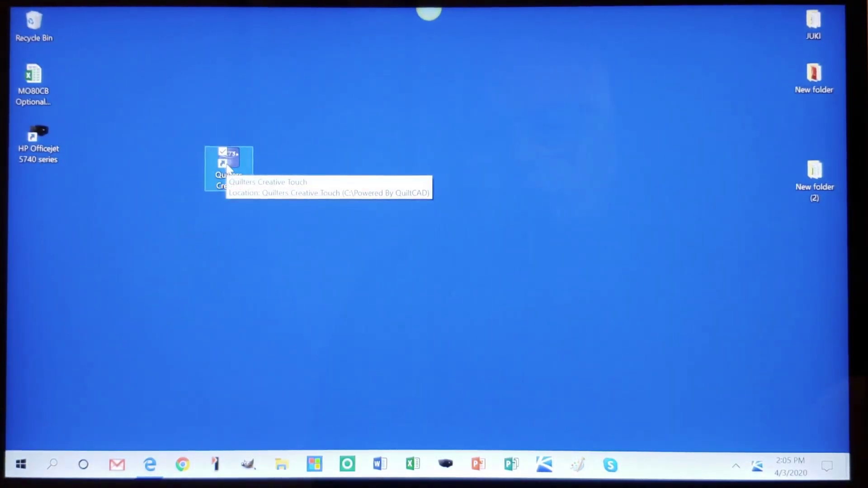
{"action": "double_click", "coordinate": [228, 167]}
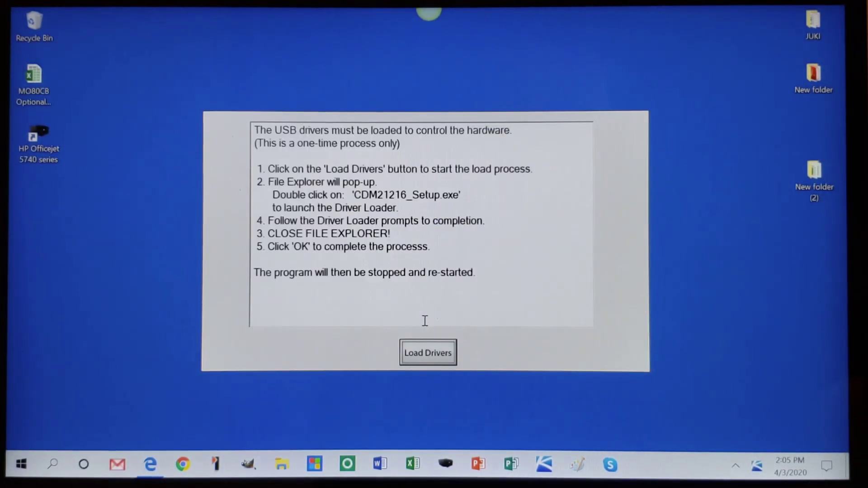
Run CDM21216_Setup, extract it, and install the FTDI CDM drivers with the license accepted
{"action": "left_click", "coordinate": [420, 351]}
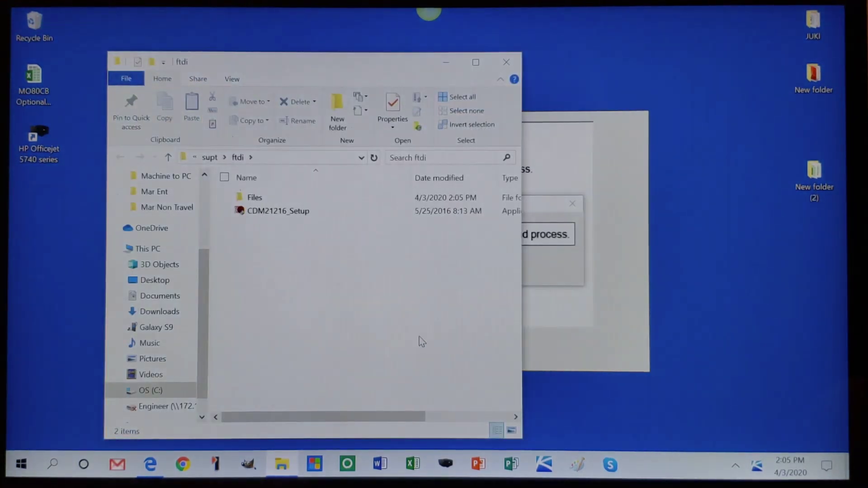
{"action": "double_click", "coordinate": [283, 213]}
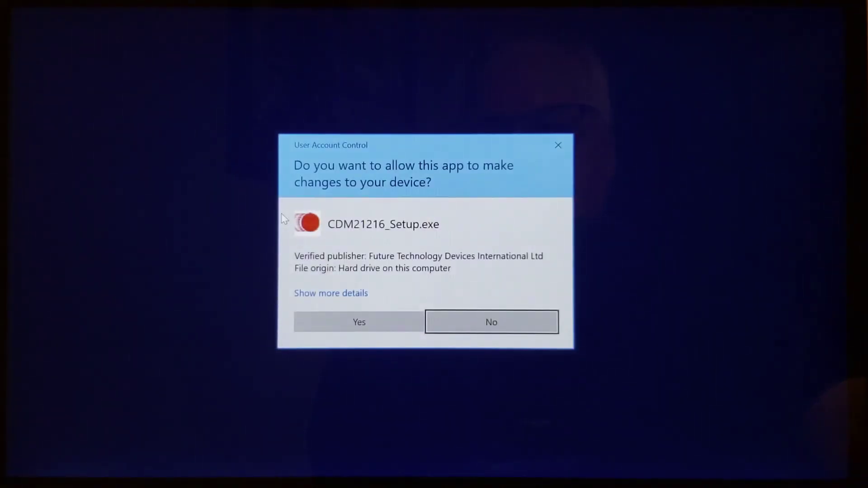
{"action": "left_click", "coordinate": [358, 322]}
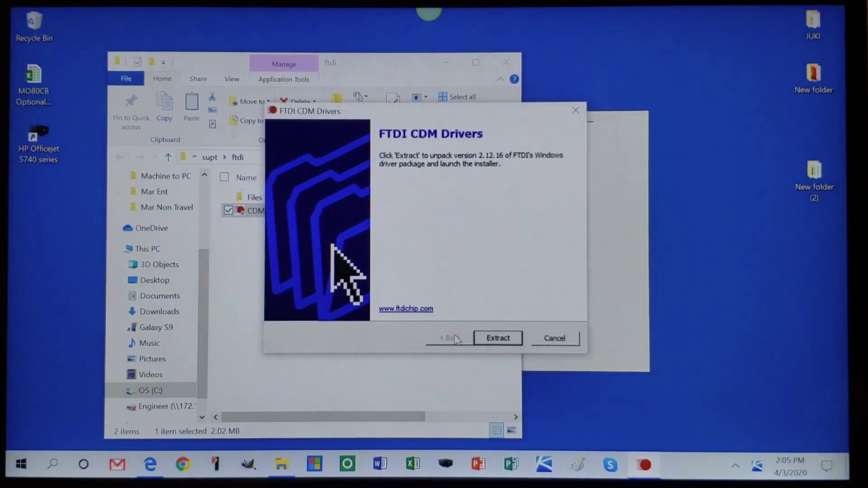
{"action": "left_click", "coordinate": [499, 339]}
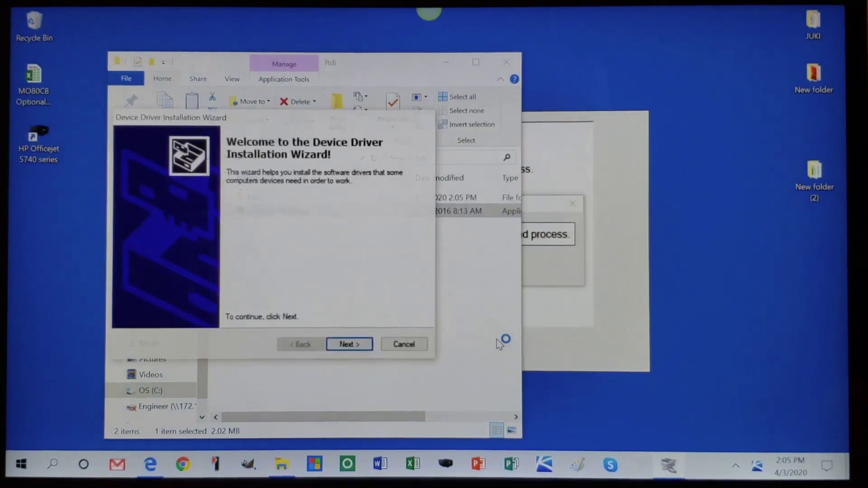
{"action": "left_click", "coordinate": [350, 345]}
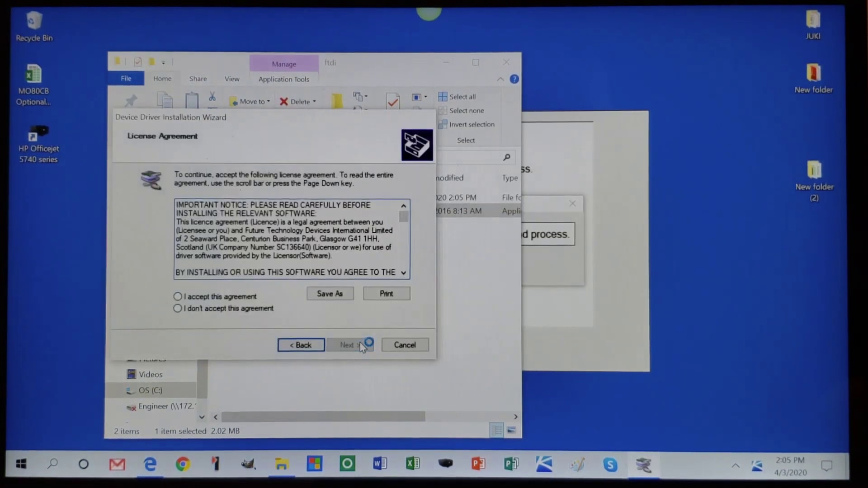
{"action": "left_click", "coordinate": [178, 297]}
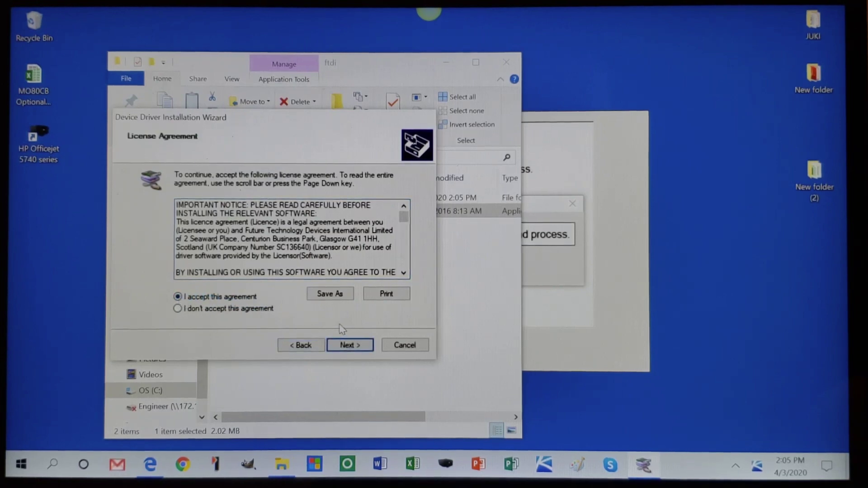
{"action": "left_click", "coordinate": [349, 346]}
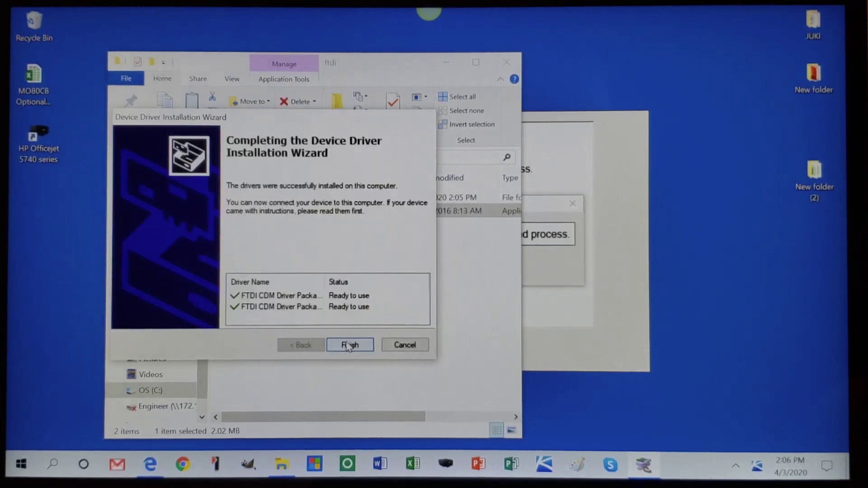
{"action": "left_click", "coordinate": [348, 346]}
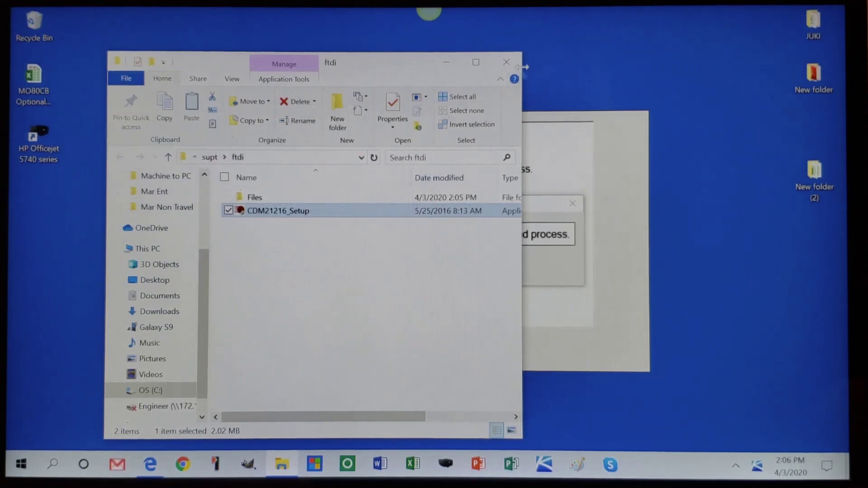
Close the ftdi folder, confirm drivers loaded, restart, and dismiss the device, cable and registration messages
{"action": "left_click", "coordinate": [508, 62]}
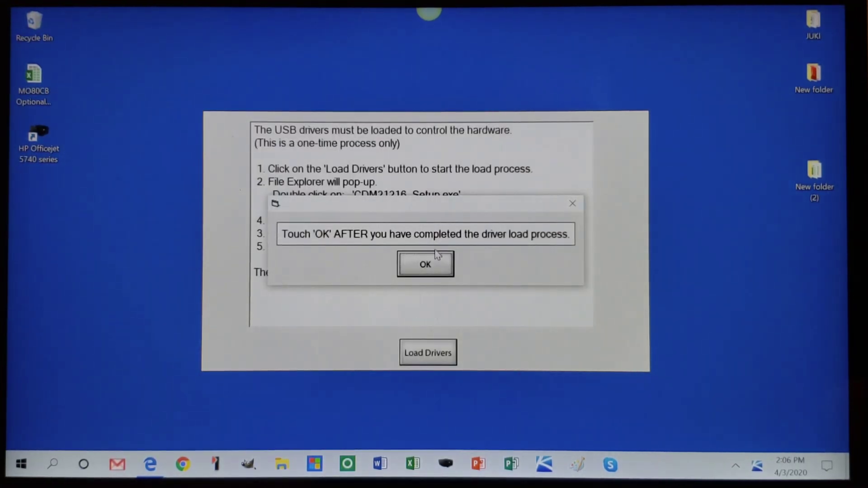
{"action": "left_click", "coordinate": [431, 267]}
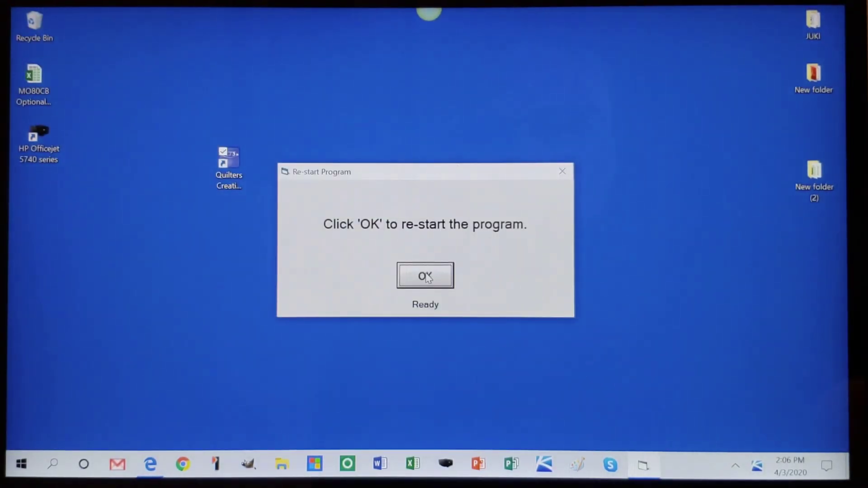
{"action": "left_click", "coordinate": [426, 276]}
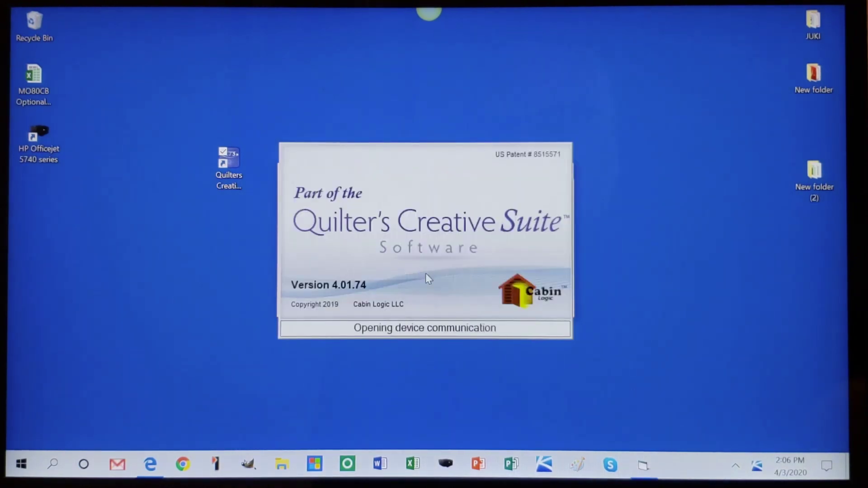
{"action": "left_click", "coordinate": [391, 334]}
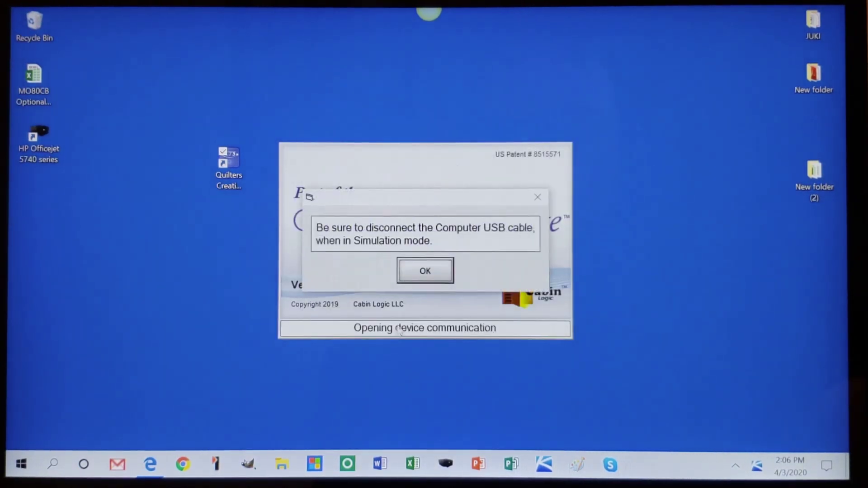
{"action": "left_click", "coordinate": [425, 271]}
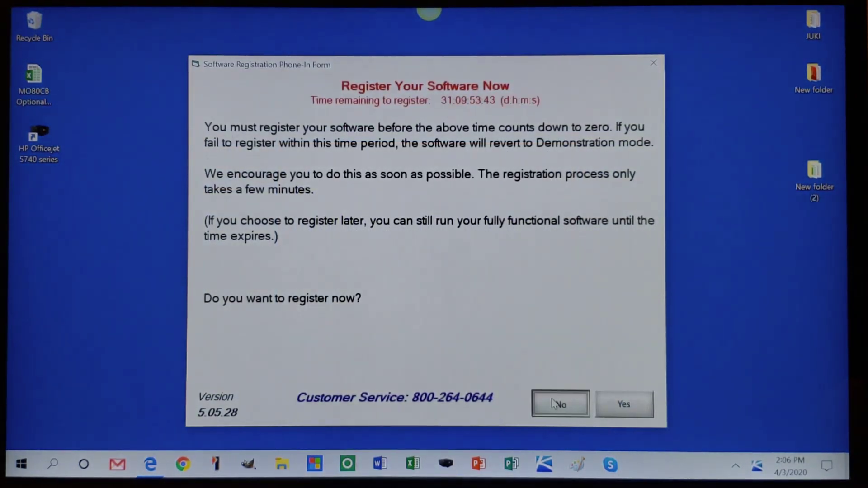
{"action": "left_click", "coordinate": [560, 405]}
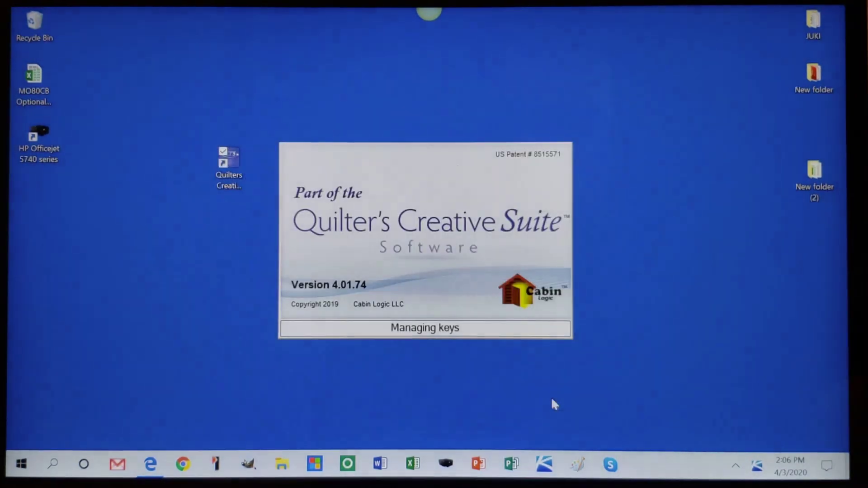